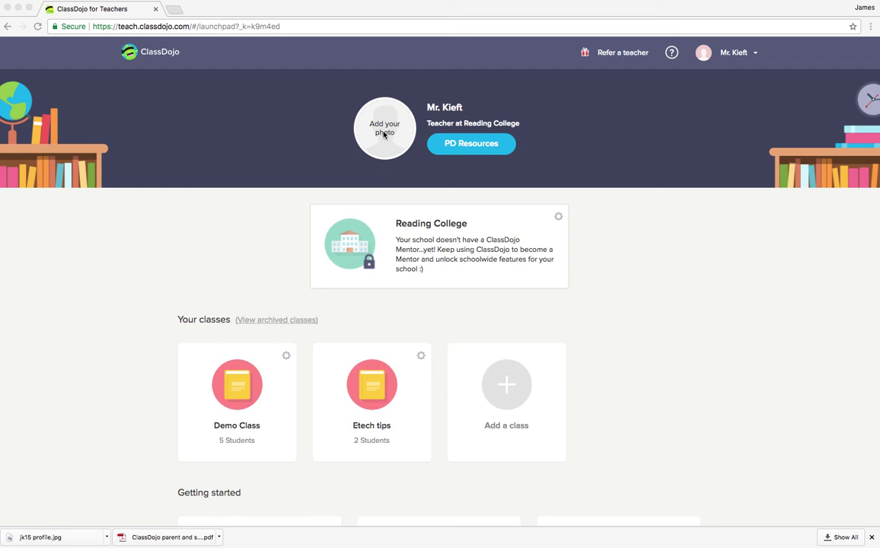
Step: Upload jk15 profile.jpg from the Desktop as the teacher's profile photo and save the crop
left_click(384, 130)
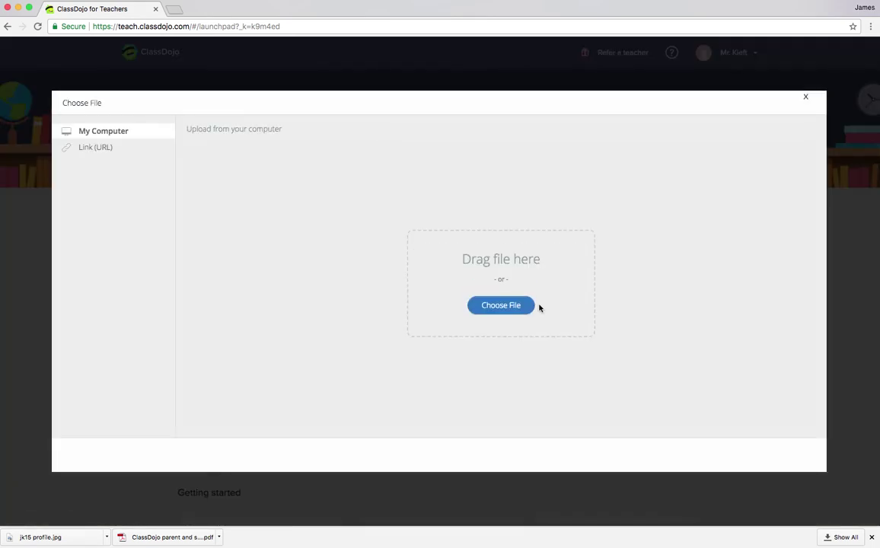
left_click(517, 313)
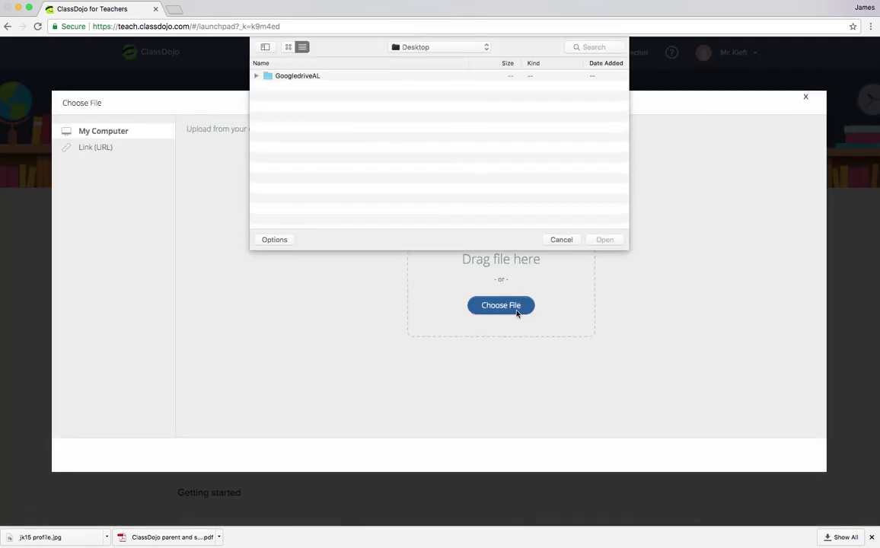
scroll(326, 199, "down", 1)
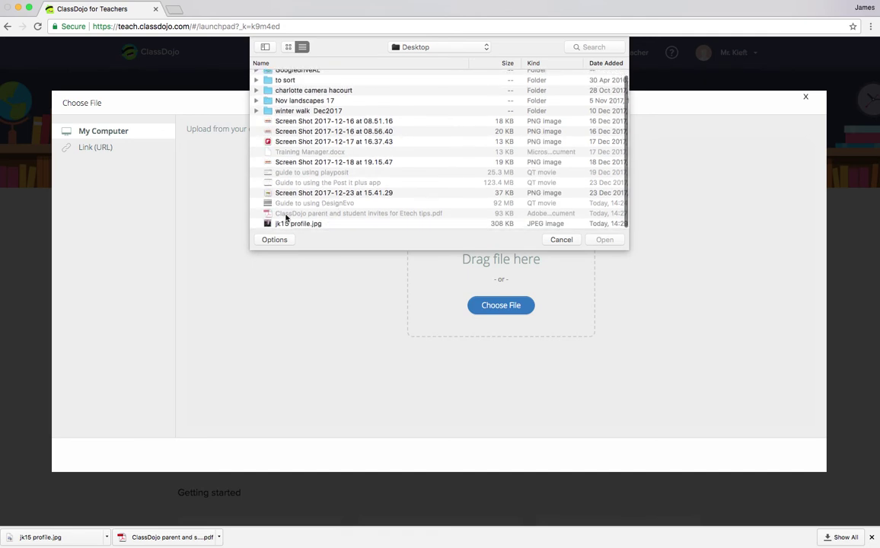
left_click(294, 223)
left_click(606, 239)
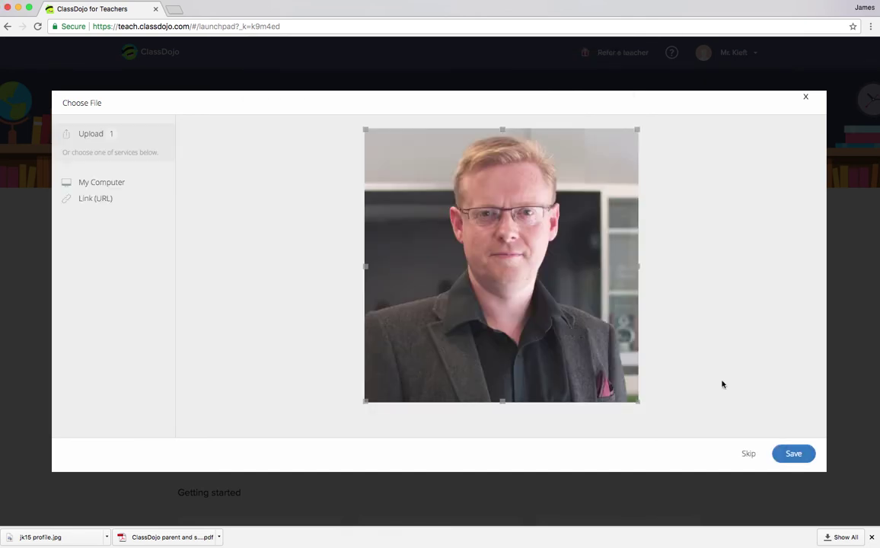
left_click(802, 461)
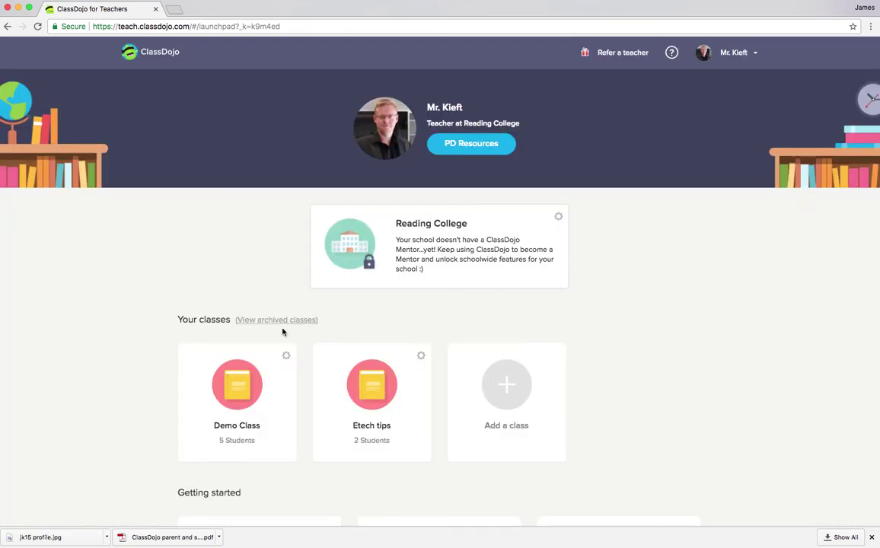
Step: Look over the launchpad's class and getting-started sections and the account options
scroll(236, 367, "down", 1)
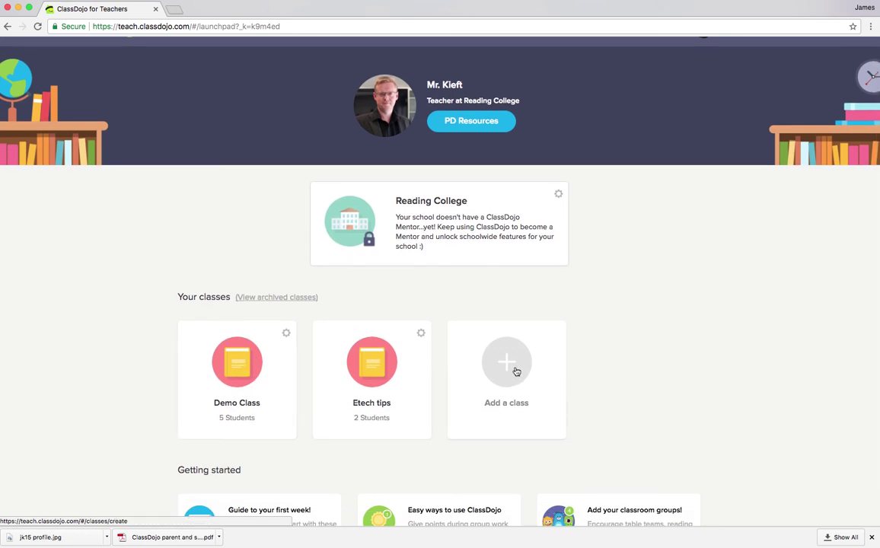
scroll(599, 362, "down", 2)
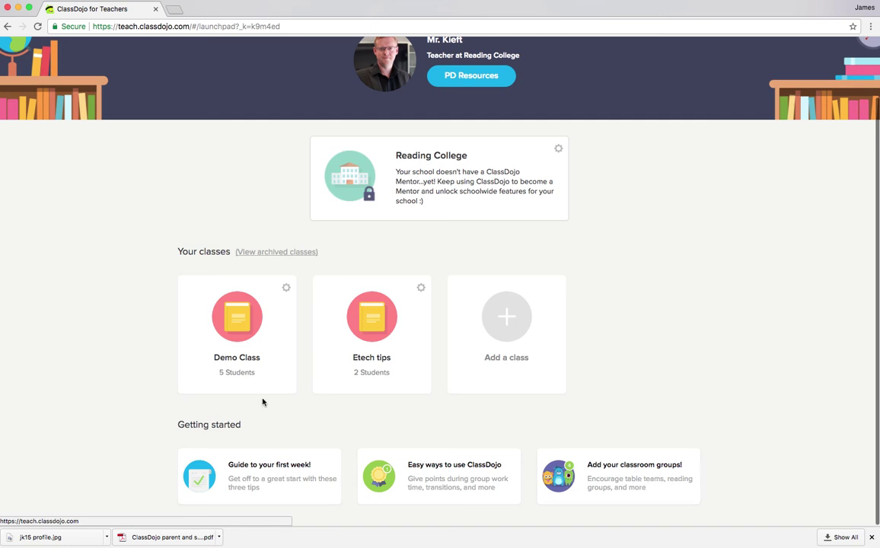
scroll(486, 292, "up", 2)
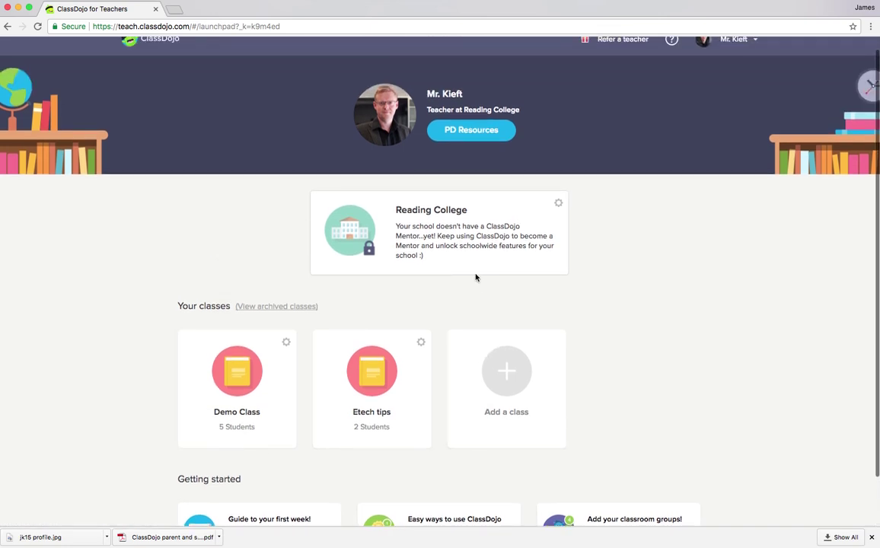
scroll(473, 277, "up", 1)
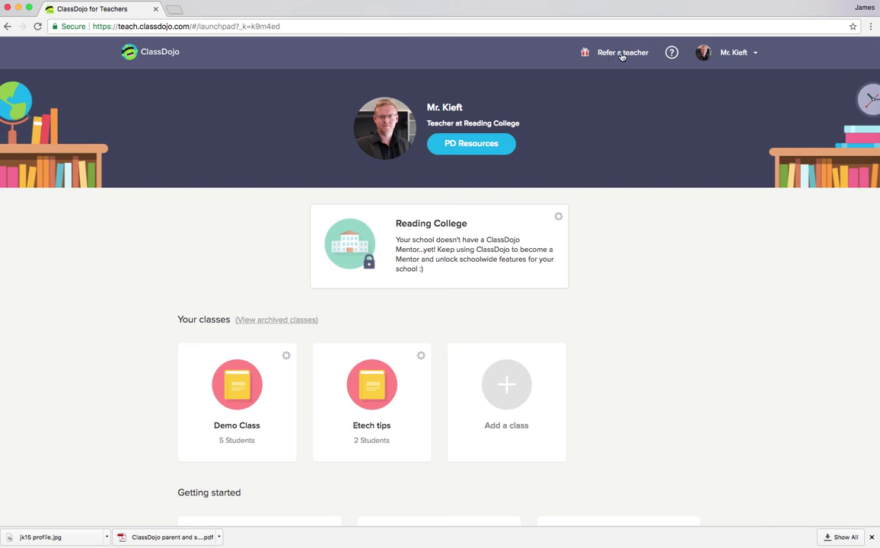
left_click(754, 54)
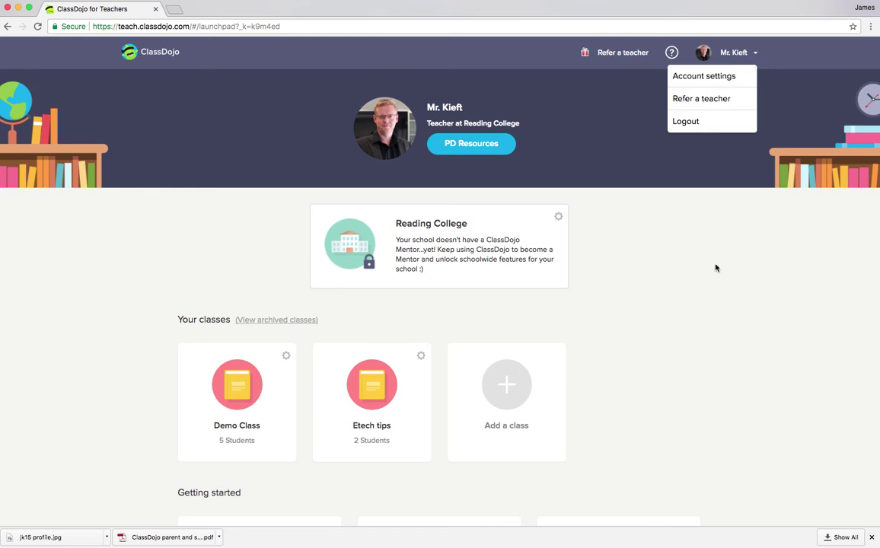
left_click(689, 271)
Step: Open the Demo Class, view its groups and return to the student list
left_click(272, 392)
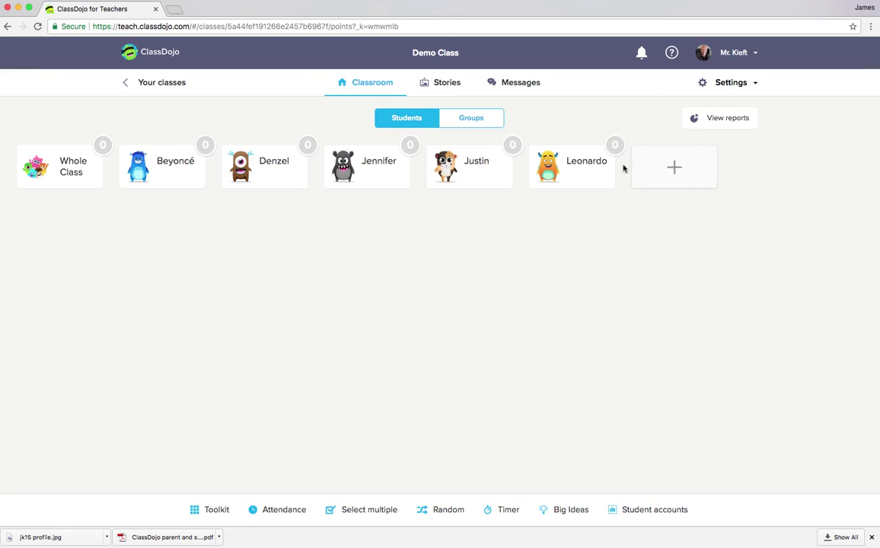
left_click(468, 122)
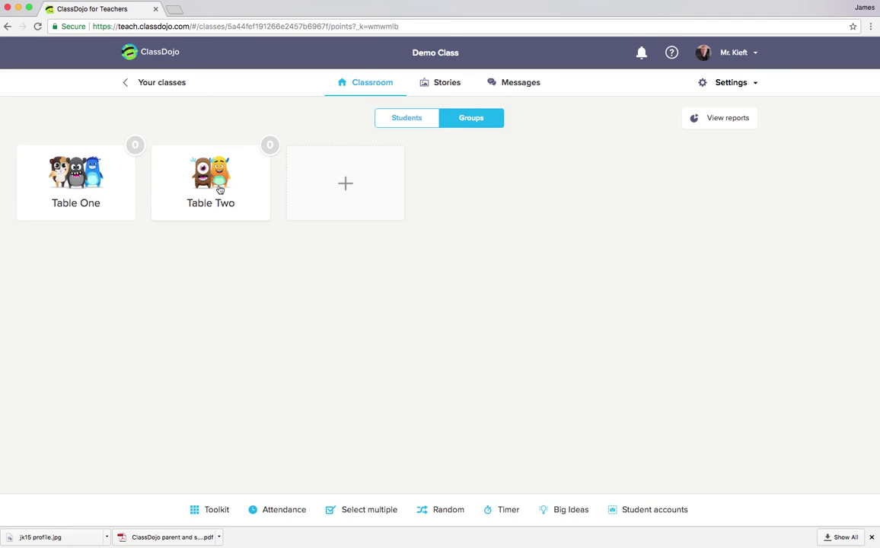
left_click(414, 123)
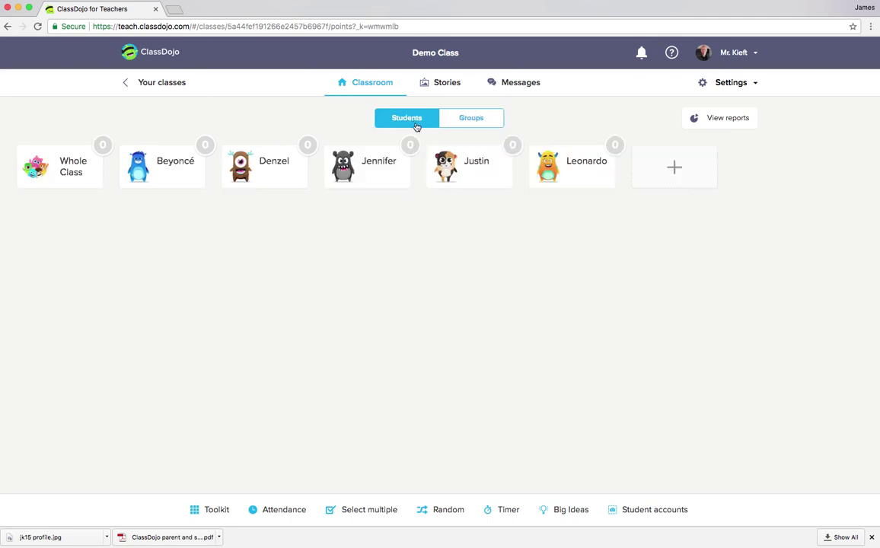
Step: Start a Class Story post in the Demo Class with the text "This is you first class"
left_click(447, 86)
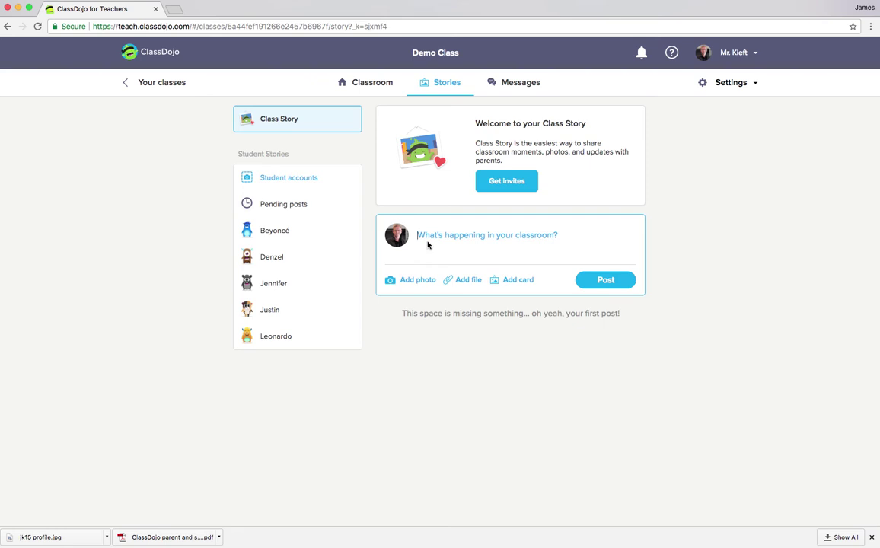
type("TH")
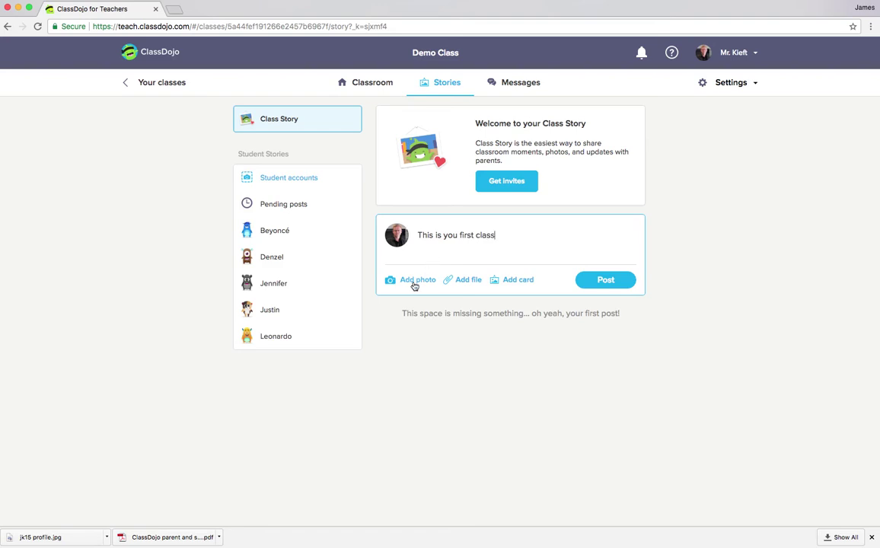
Step: Look at the file upload option and the Class Story cards available for the post, without attaching anything
left_click(468, 283)
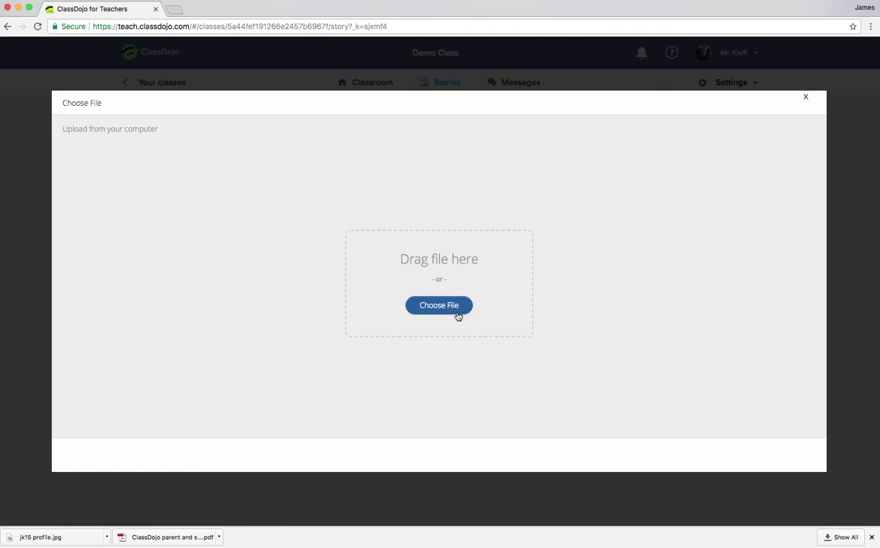
left_click(805, 97)
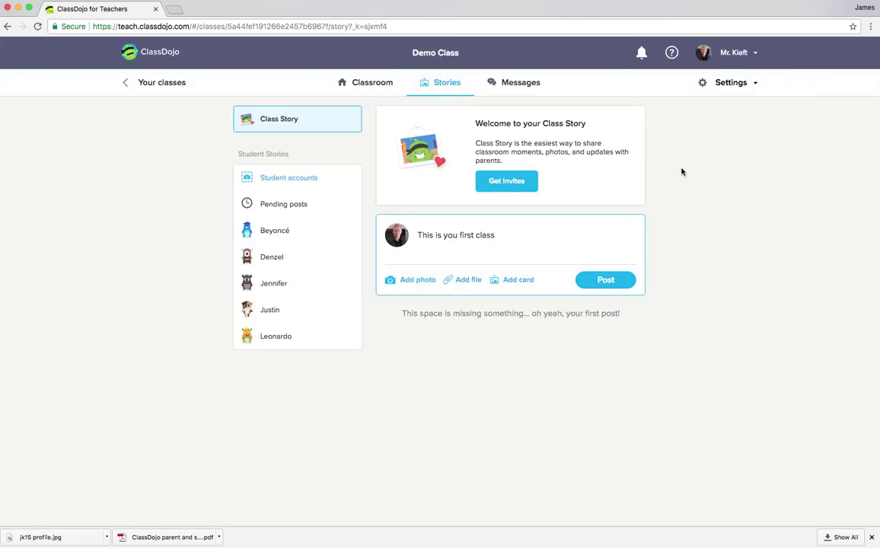
left_click(513, 281)
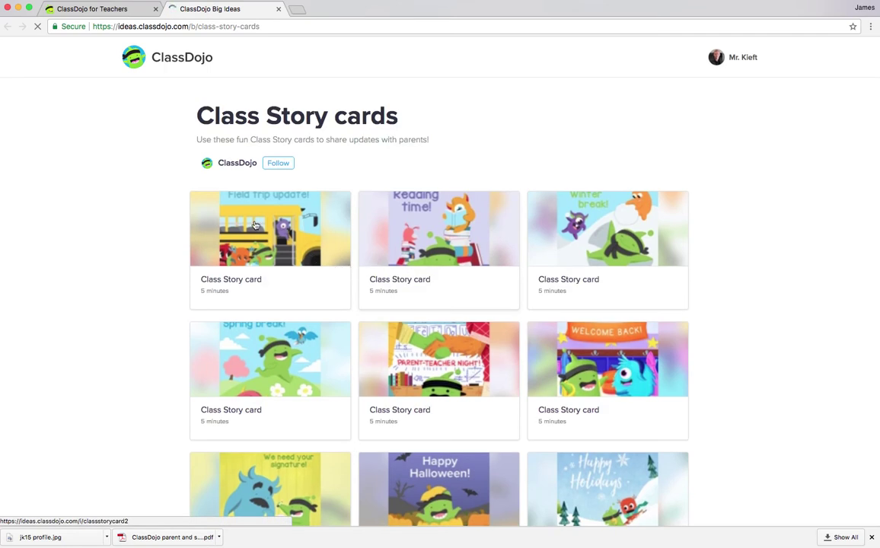
left_click(278, 8)
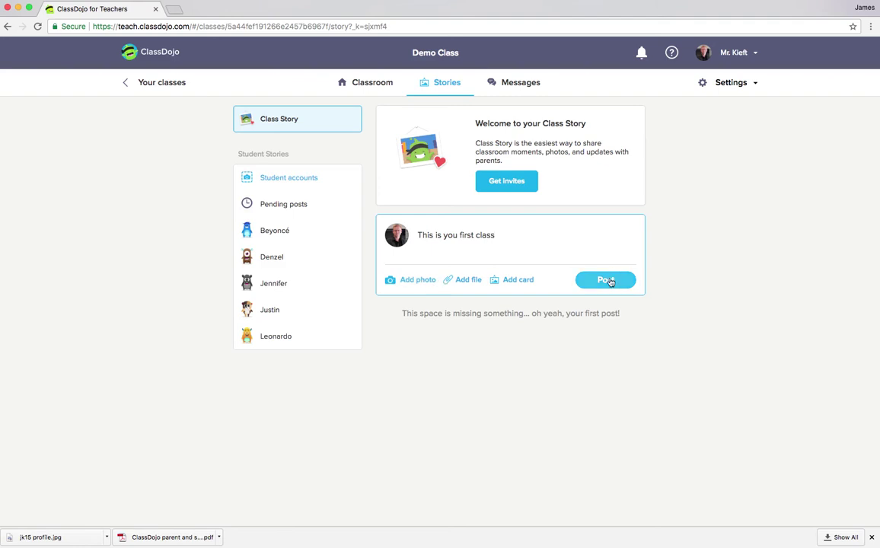
Step: Attach the Post-it logo photo, extend the text with ", we are going to be using this app" and publish the Class Story post
left_click(408, 283)
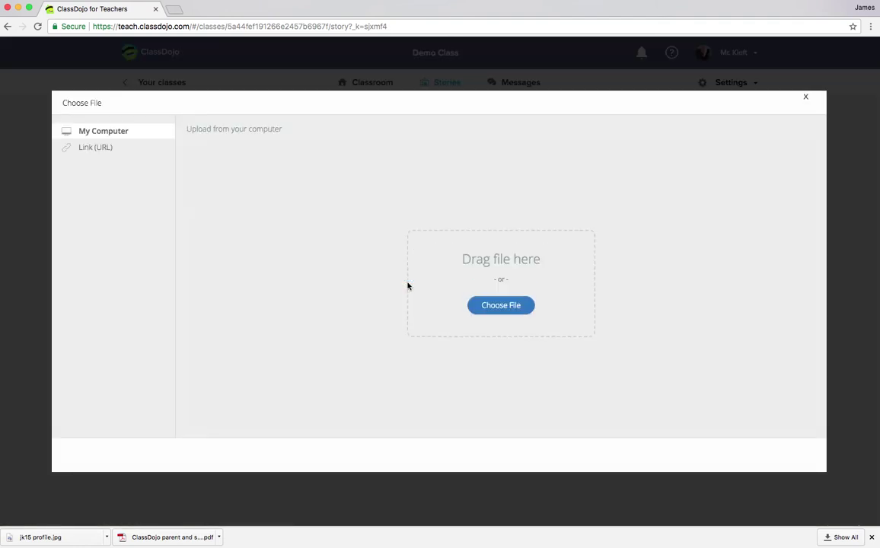
left_click_drag(875, 411, 548, 261)
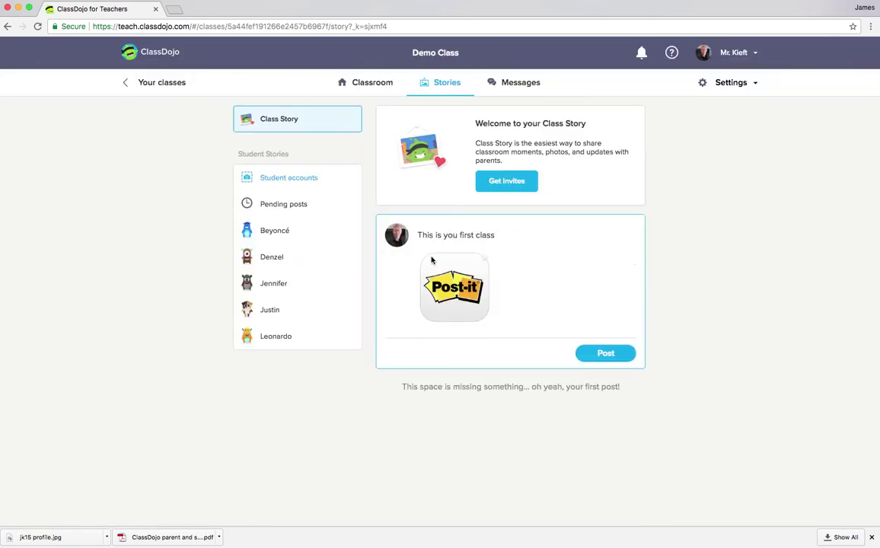
left_click(496, 237)
type(", we are going to be using this a")
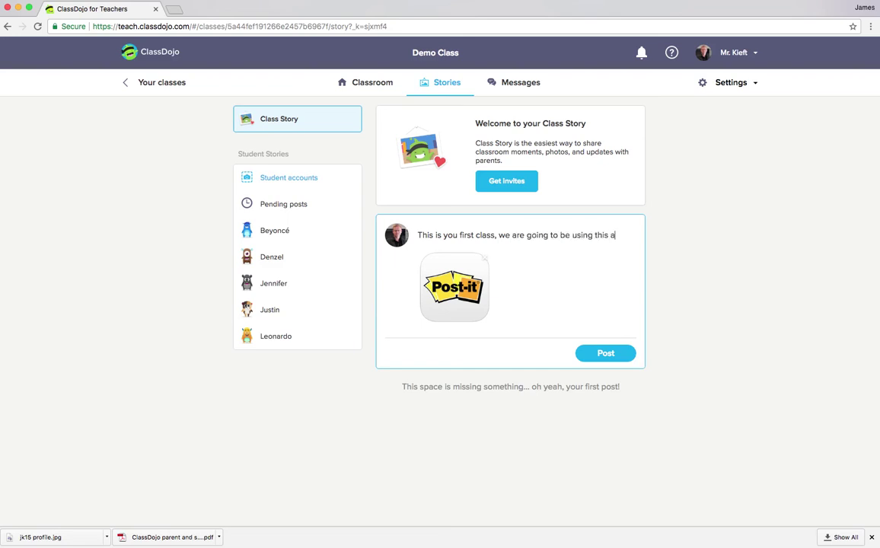
type("pp")
left_click(608, 355)
Step: Examine the published Post-it post and its options for editing or deleting
scroll(535, 379, "down", 1)
scroll(534, 378, "down", 5)
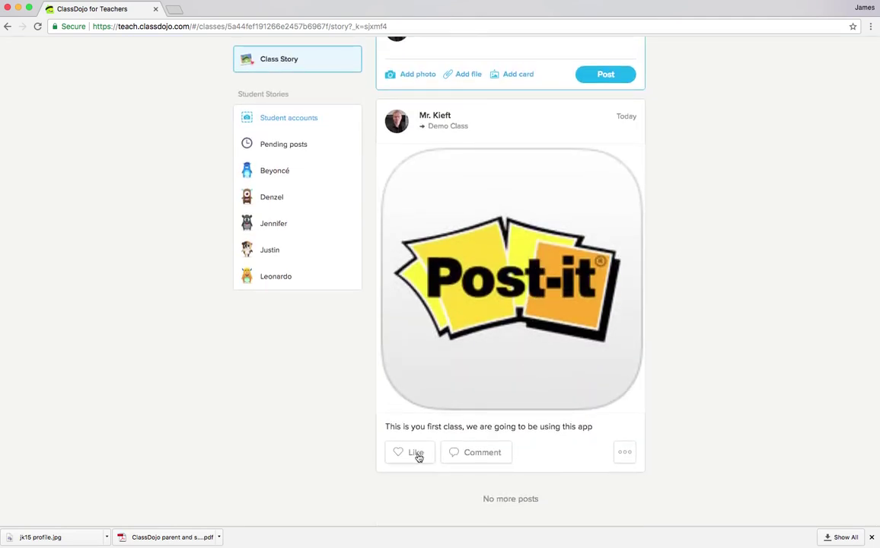
left_click(626, 459)
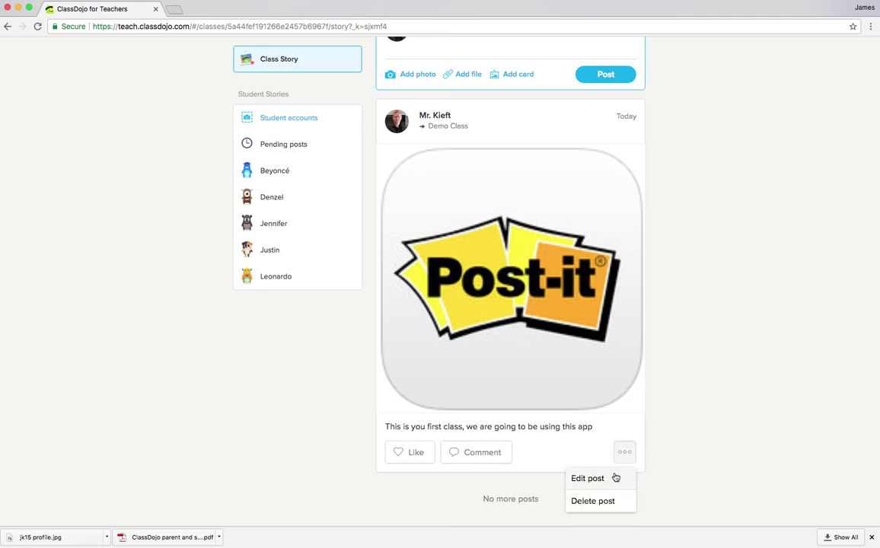
left_click(689, 433)
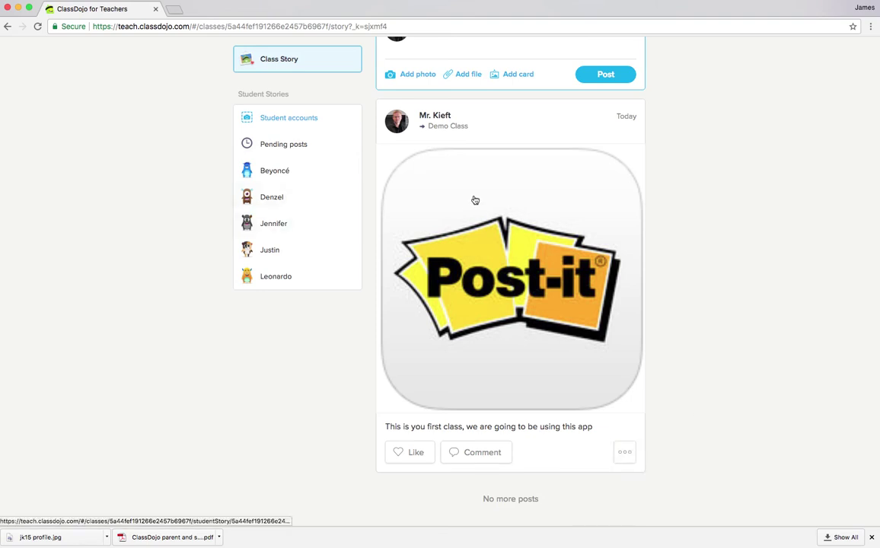
Step: Open Beyoncé's student story to view its posting and parent invitation options
scroll(472, 198, "up", 3)
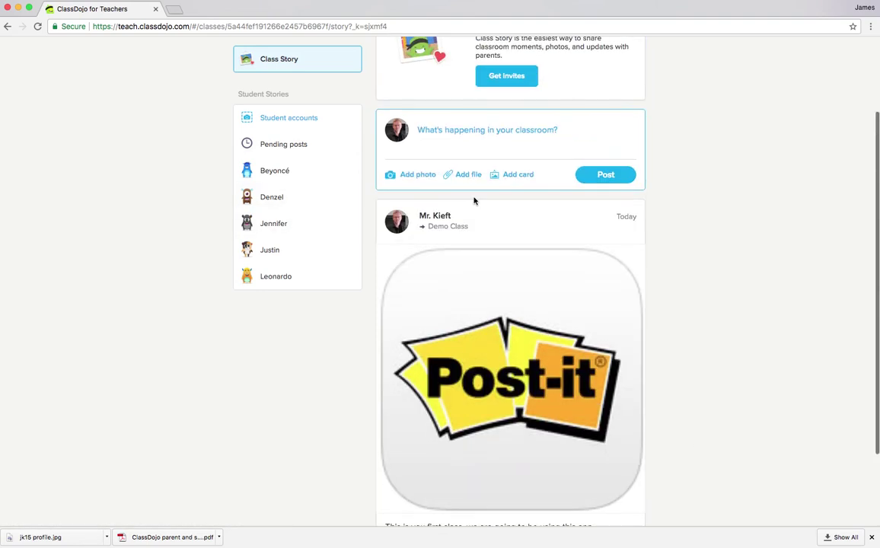
left_click(271, 172)
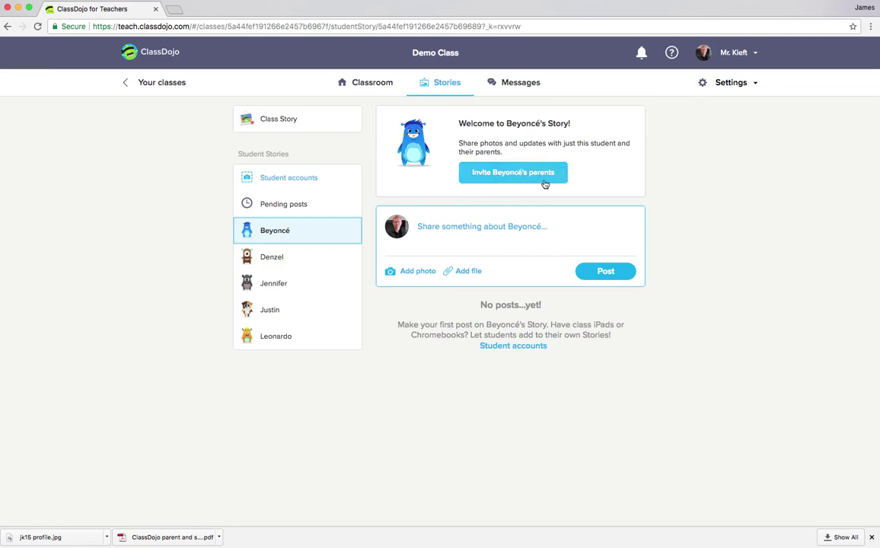
Step: Read through the downloaded PDF of parent and student invites for Etech tips, including its joining instructions, and close it
left_click(168, 538)
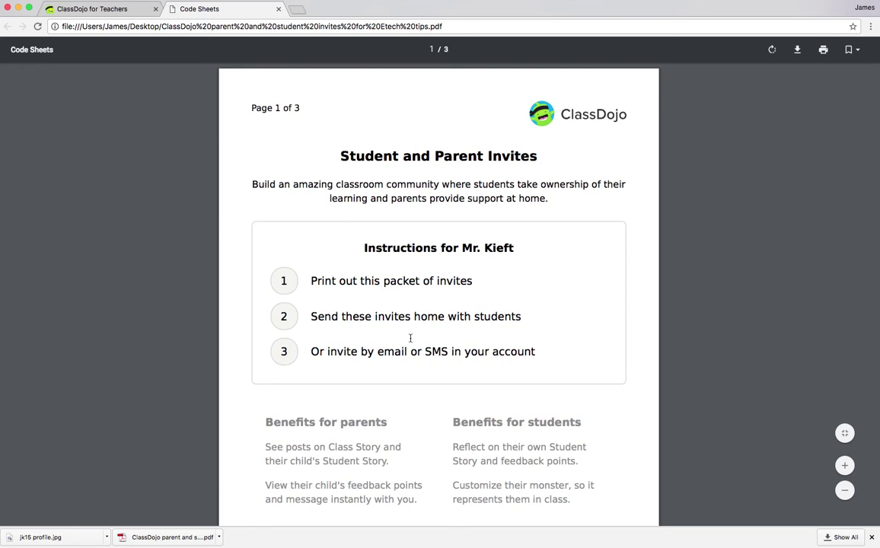
scroll(410, 337, "down", 1)
scroll(400, 348, "down", 2)
scroll(400, 348, "down", 9)
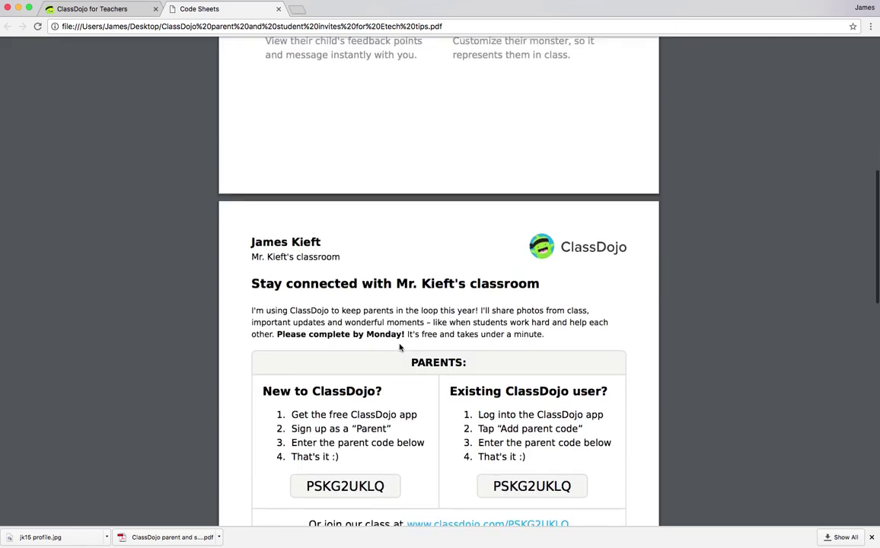
scroll(399, 348, "down", 2)
scroll(399, 348, "down", 2)
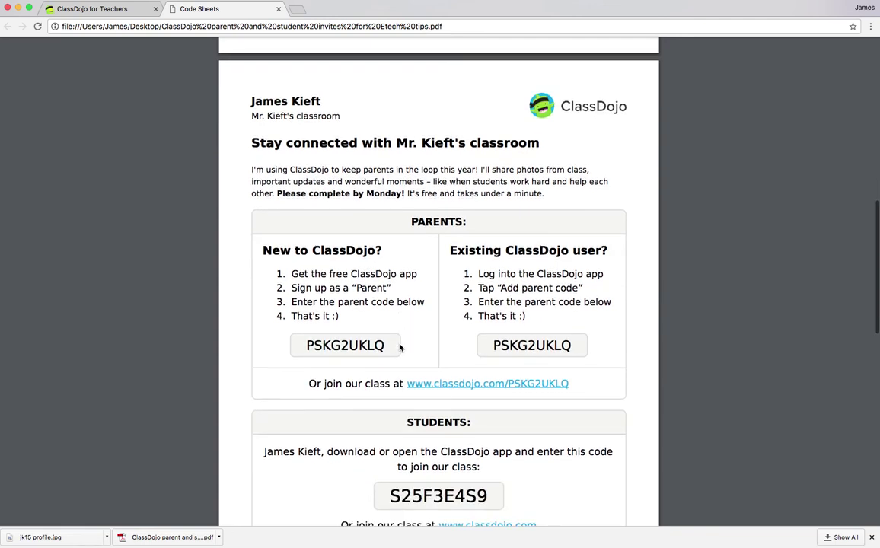
scroll(399, 348, "up", 3)
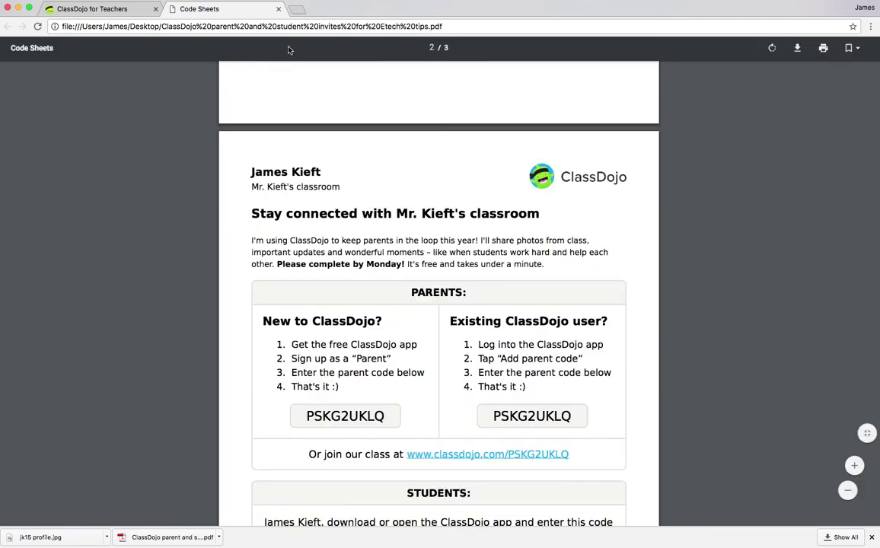
left_click(278, 8)
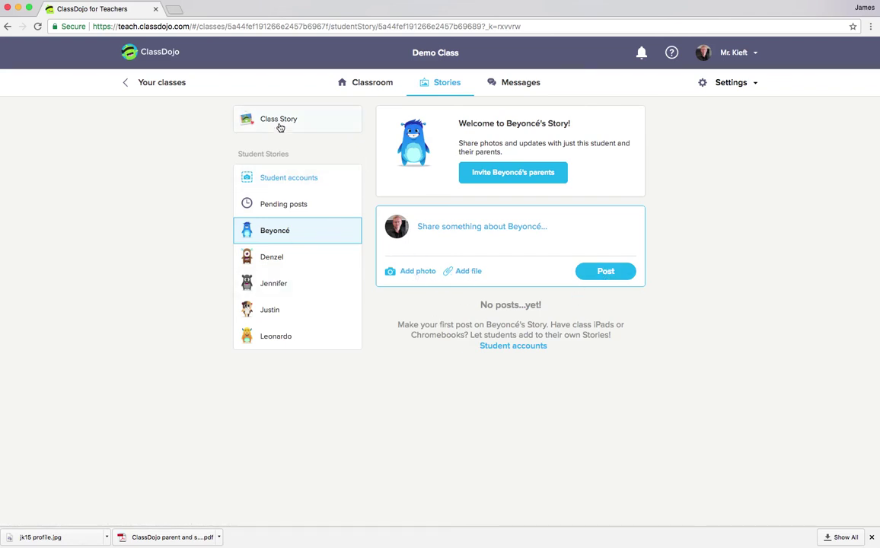
Step: Revisit the classroom view, check the Demo Class messages and open the parent invitation options
left_click(369, 85)
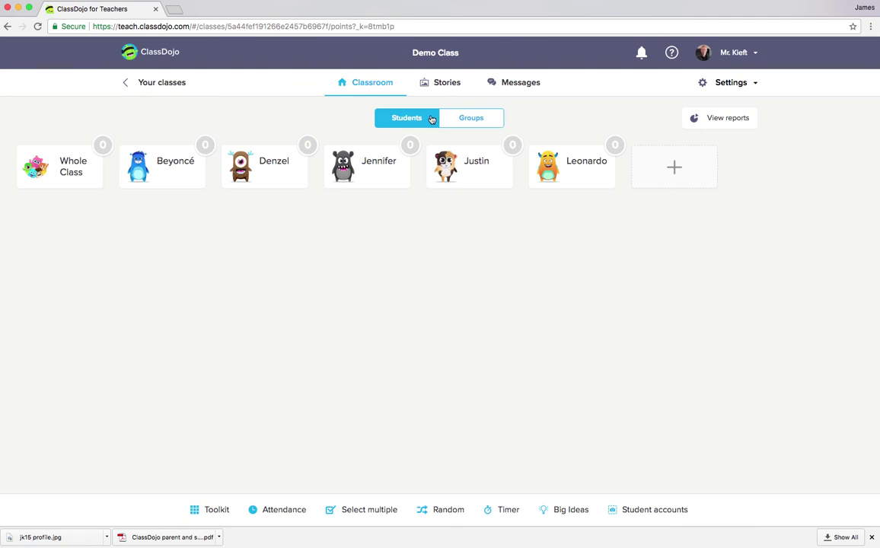
left_click(514, 89)
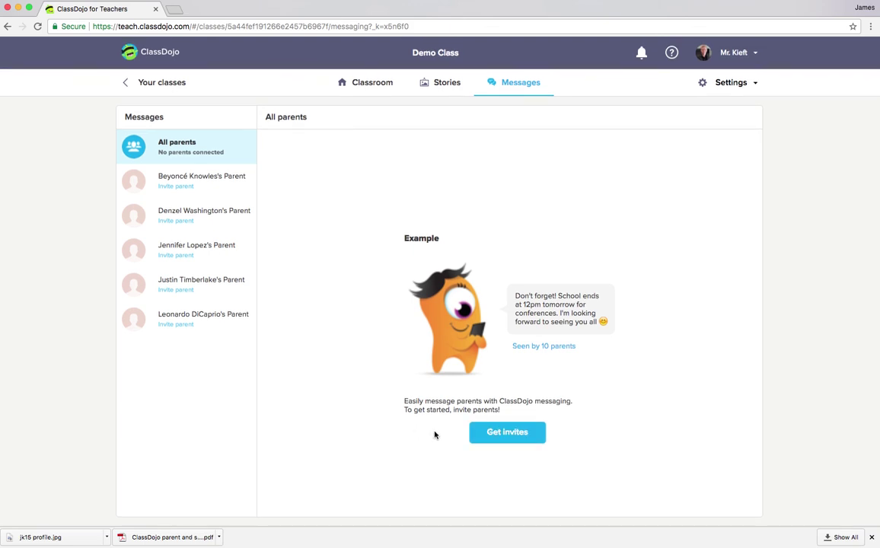
left_click(177, 185)
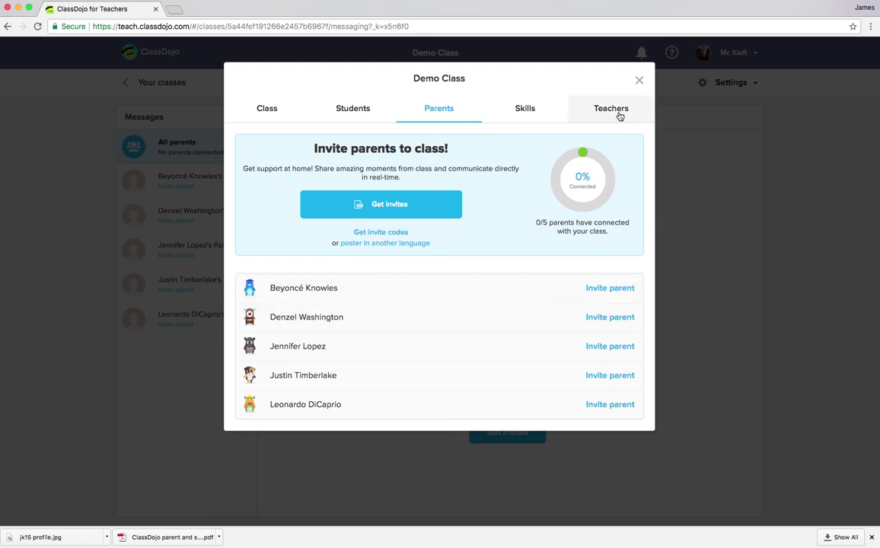
Step: Add a positive skill named "time keeping" to the Demo Class, choosing its point weight and saving it
left_click(520, 110)
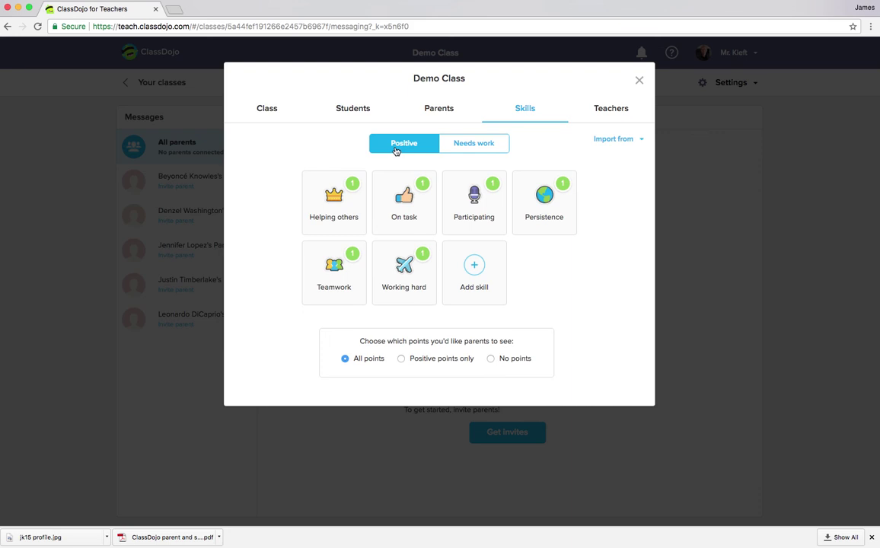
left_click(474, 271)
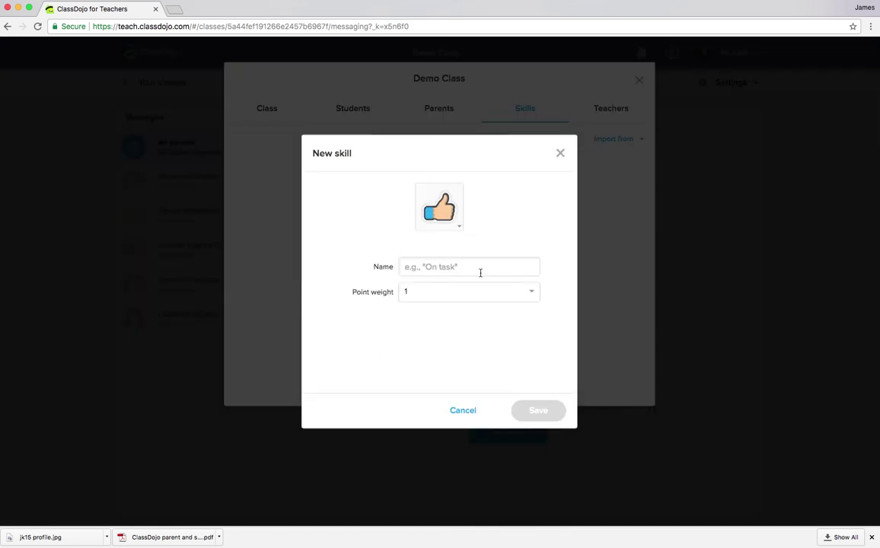
left_click(430, 268)
type("time keeping")
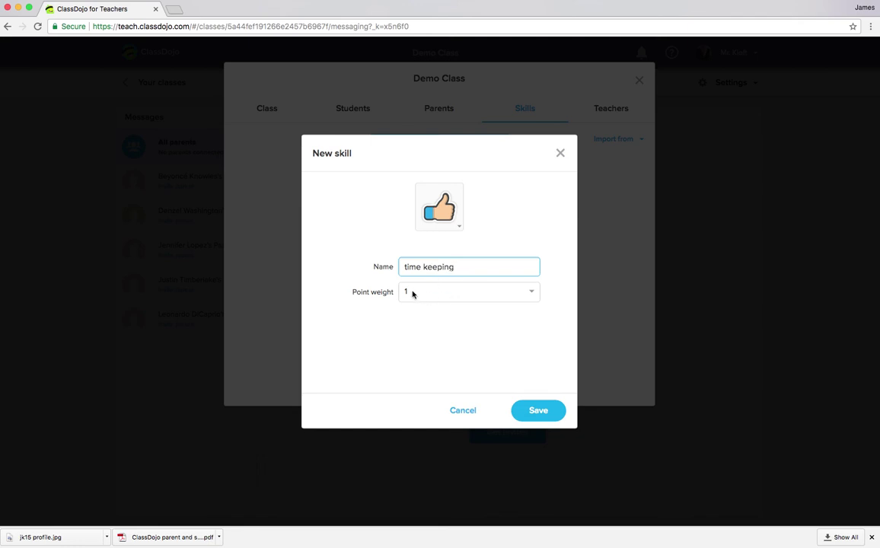
left_click(531, 294)
left_click(462, 381)
left_click(555, 417)
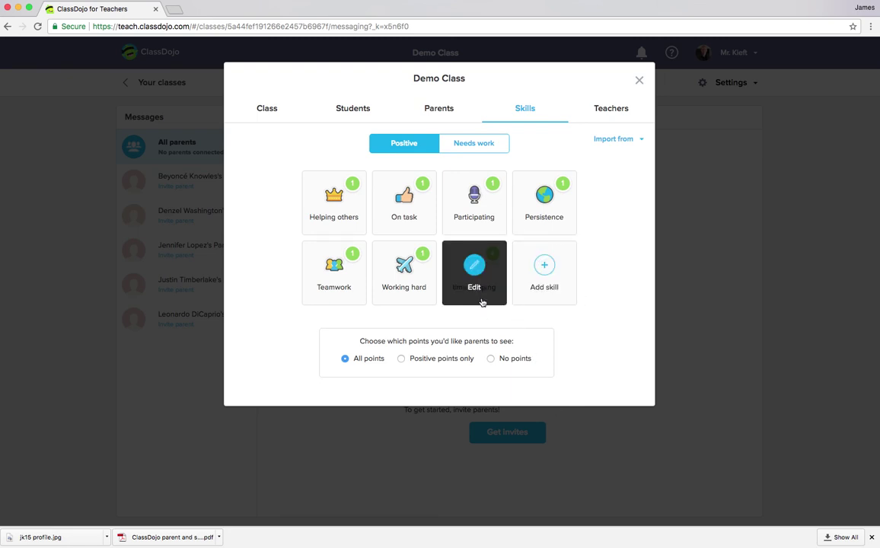
Step: Start a new needs-work skill with the name "concetration" and a point weight of -3
left_click(479, 148)
left_click(329, 205)
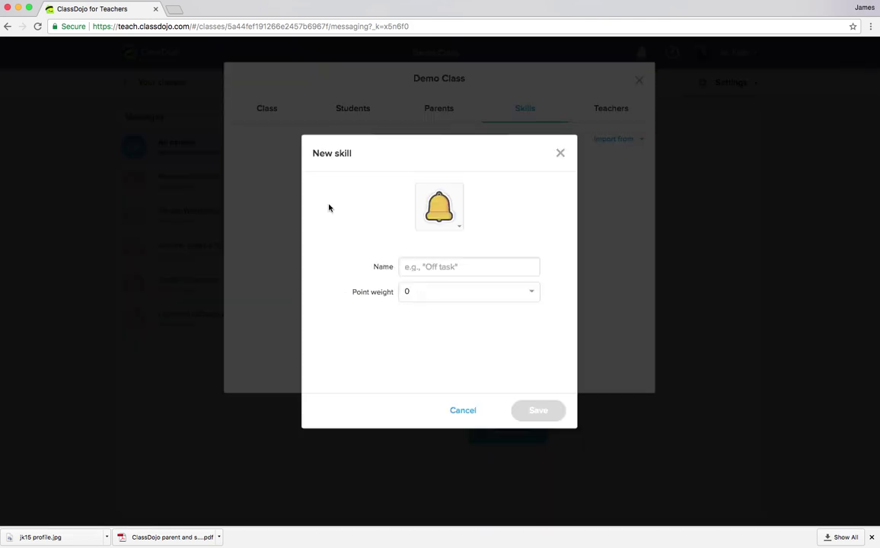
left_click(424, 268)
type("concetration")
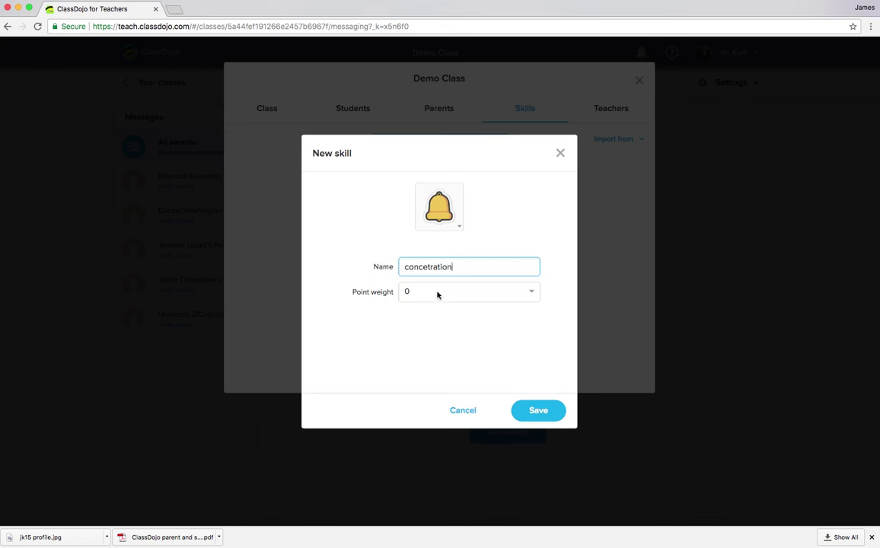
left_click(435, 292)
left_click(417, 363)
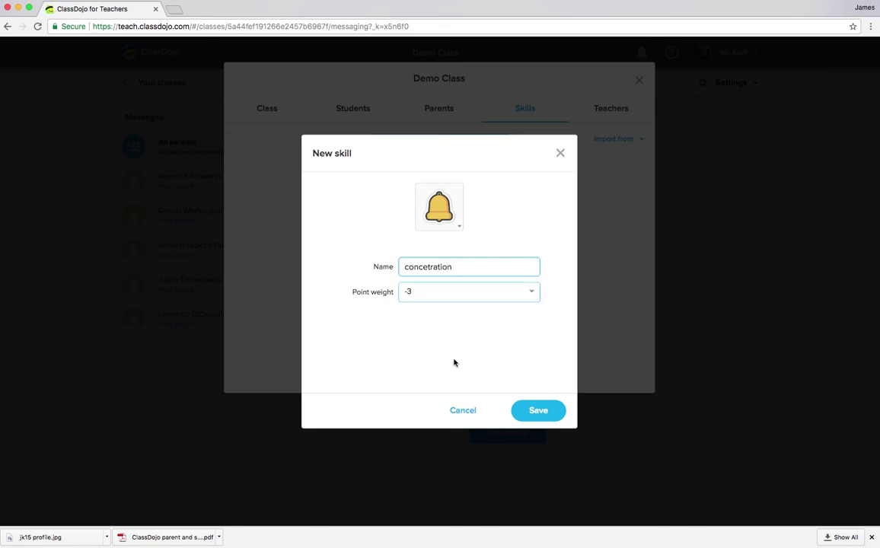
Step: Correct the spelling of the new skill's name to "concentration", save the skill and close the class settings
left_click(421, 267)
type("c")
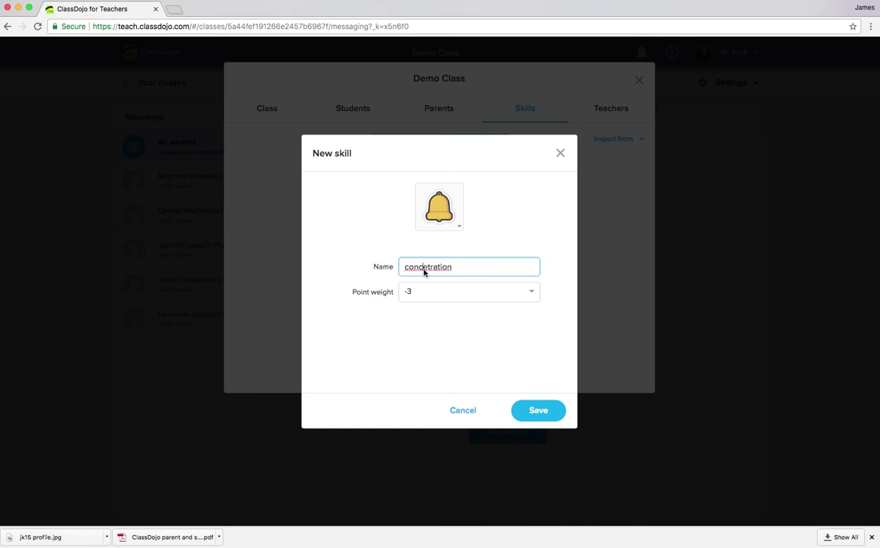
right_click(423, 269)
left_click(453, 275)
left_click(547, 408)
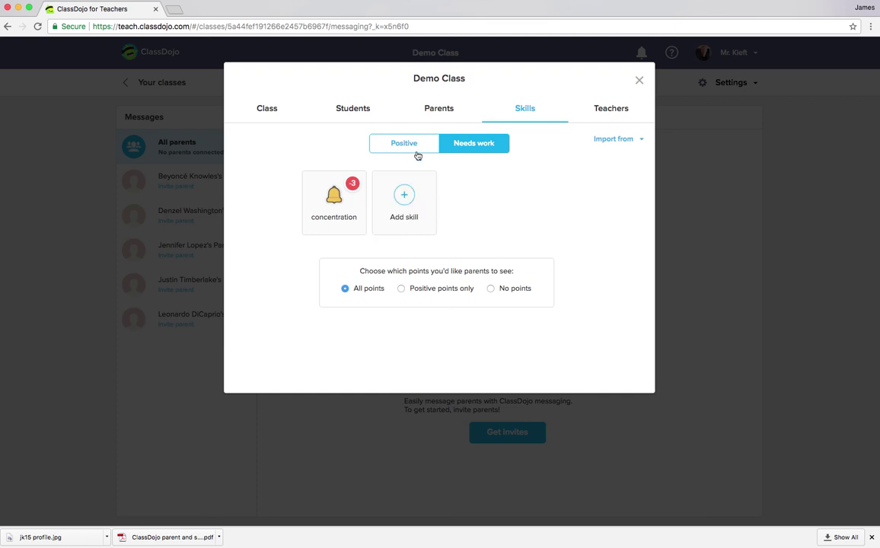
left_click(639, 81)
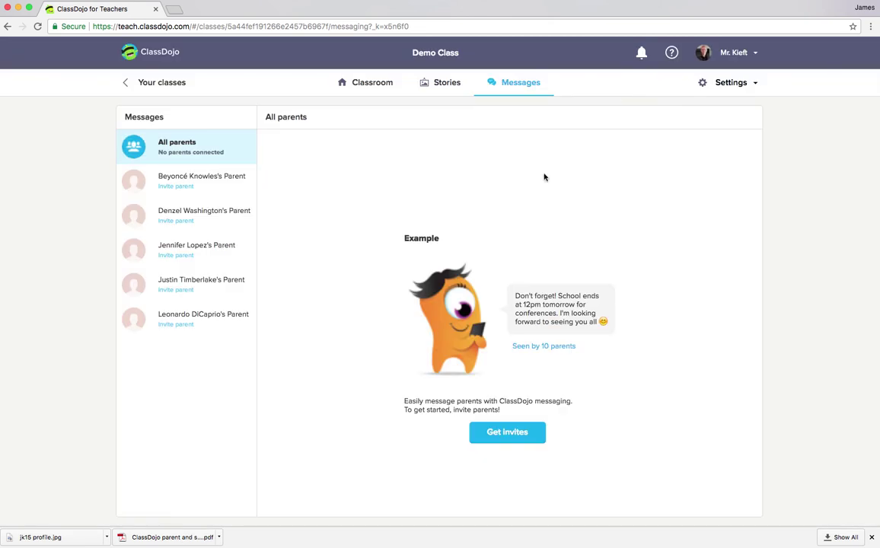